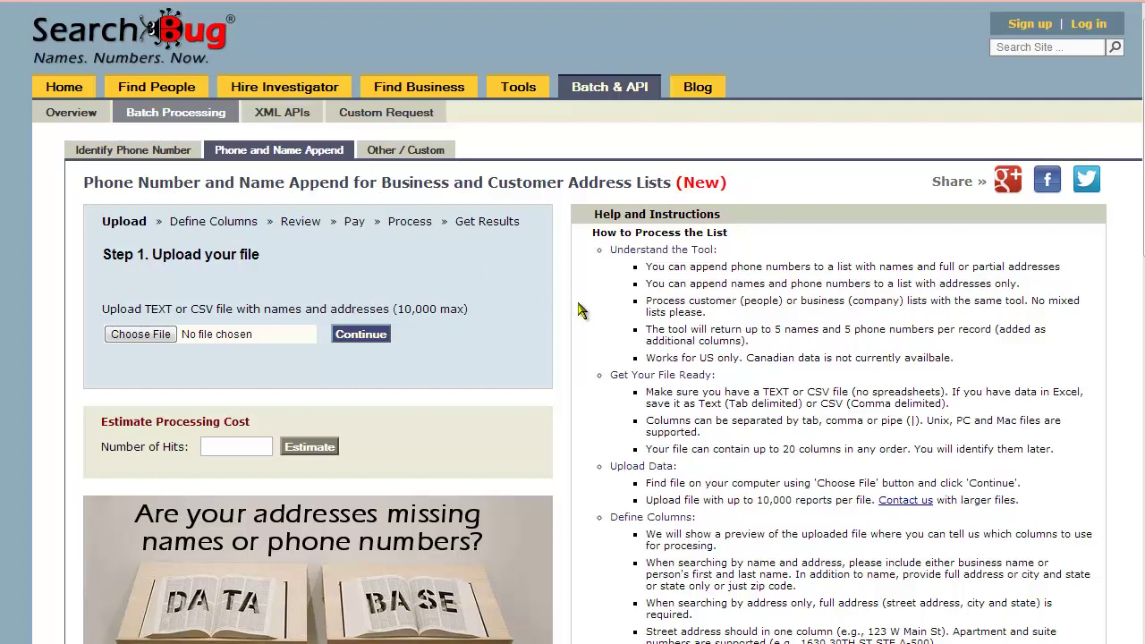
Get a SearchBug cost estimate for 3,000 hits, which comes to $462.50.
drag(400, 309, 456, 318)
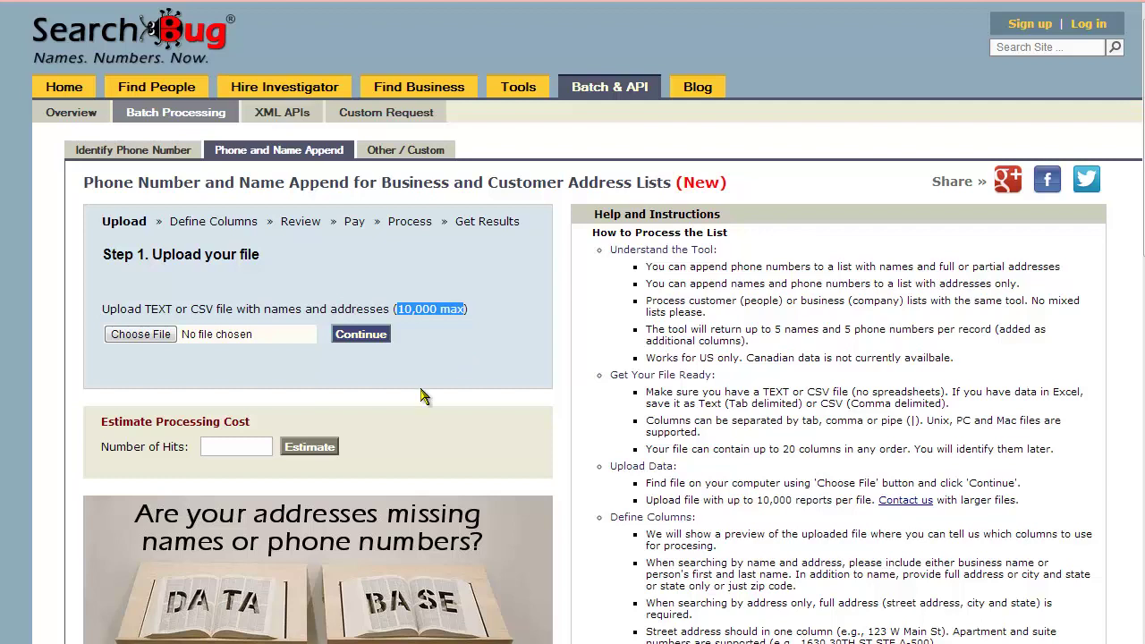
click(229, 446)
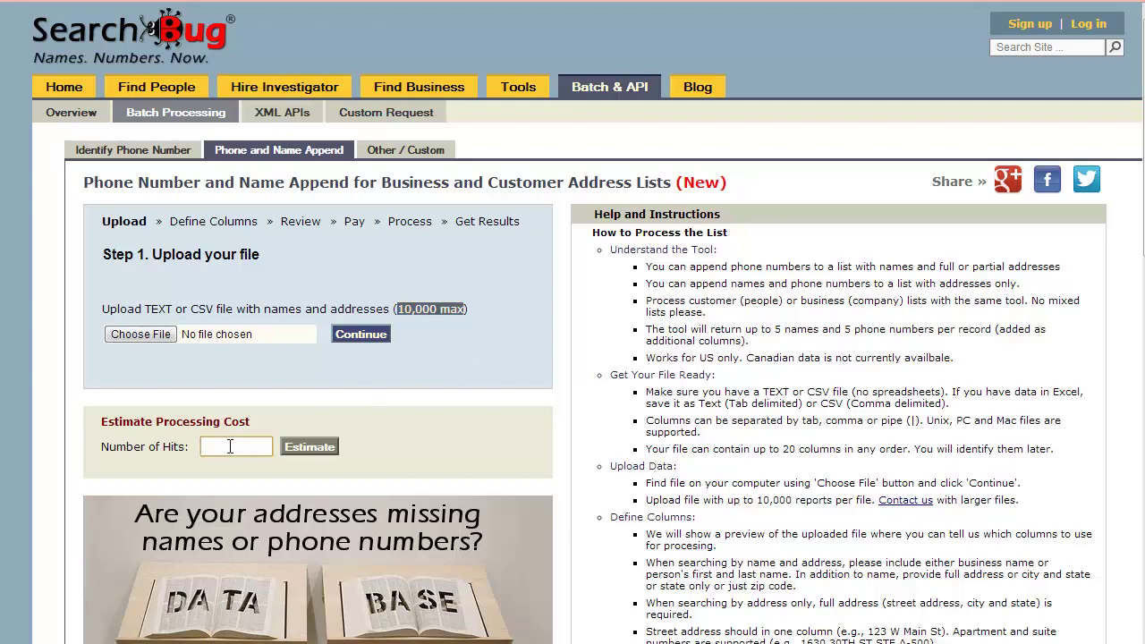
click(401, 316)
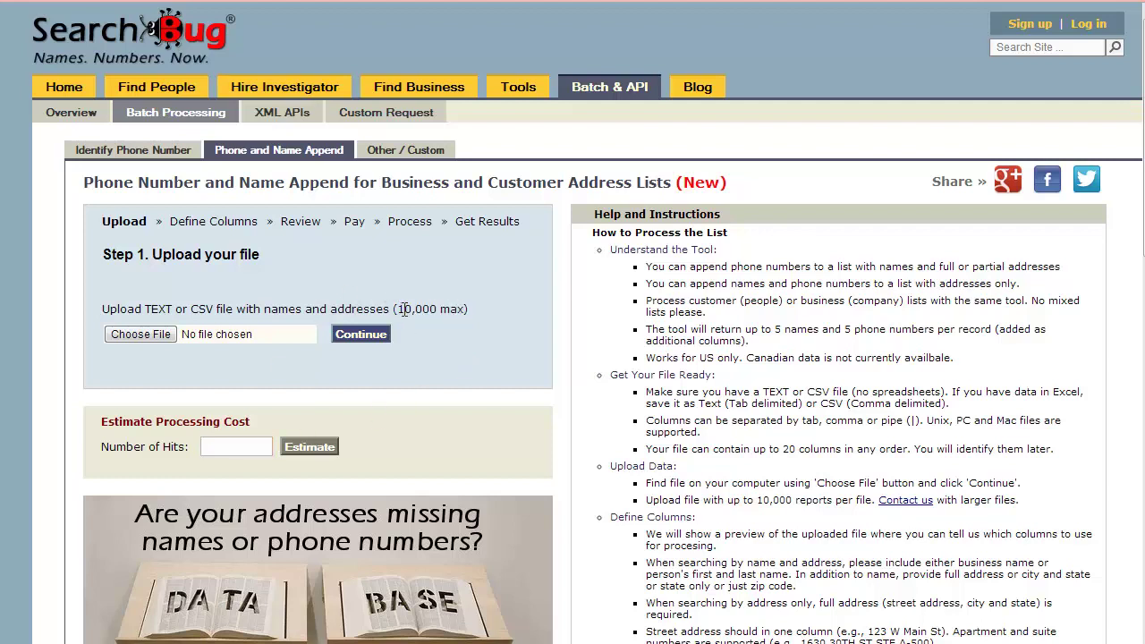
click(237, 445)
text(3,00)
text(000)
click(310, 446)
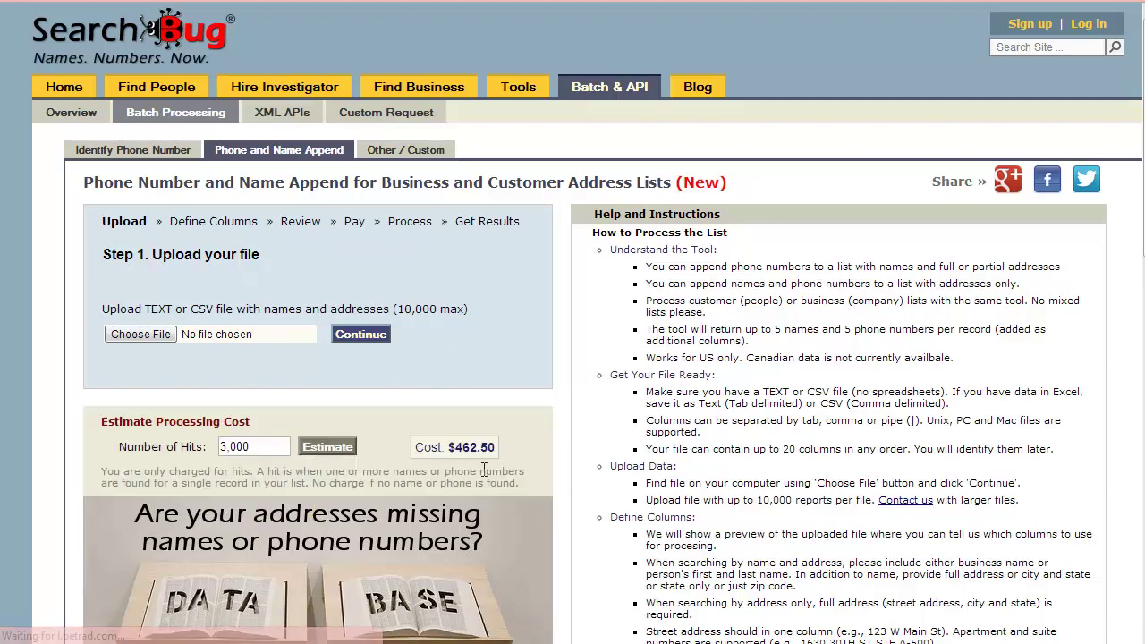
Change the hit count to 5000 and re-estimate, raising the cost to $712.50.
drag(459, 449, 491, 447)
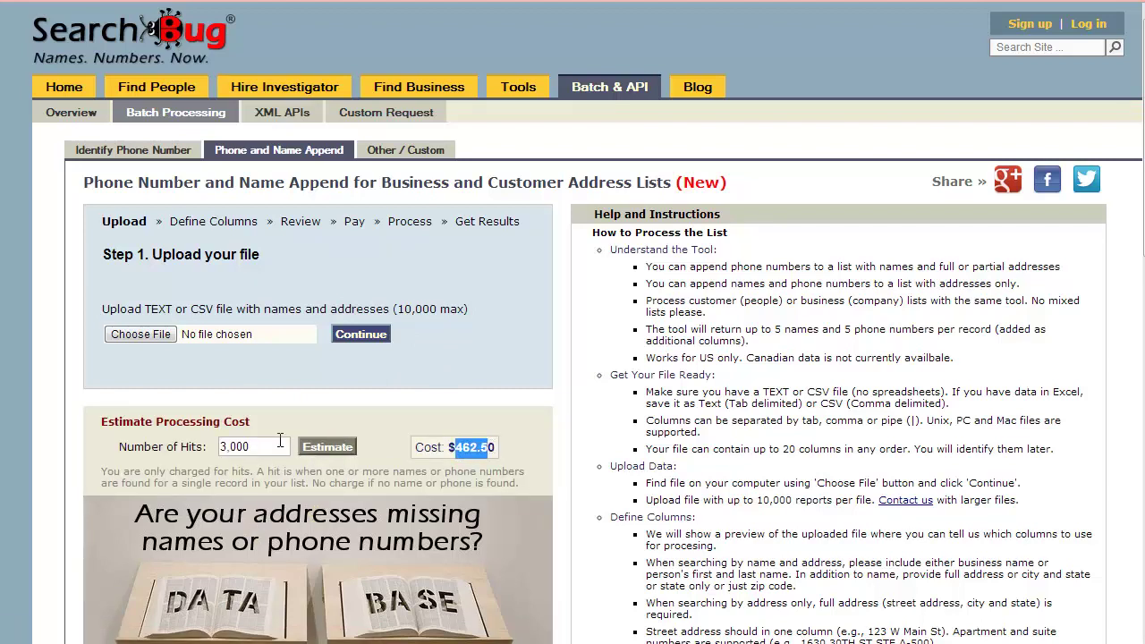
drag(280, 440, 181, 447)
text(5000)
click(340, 449)
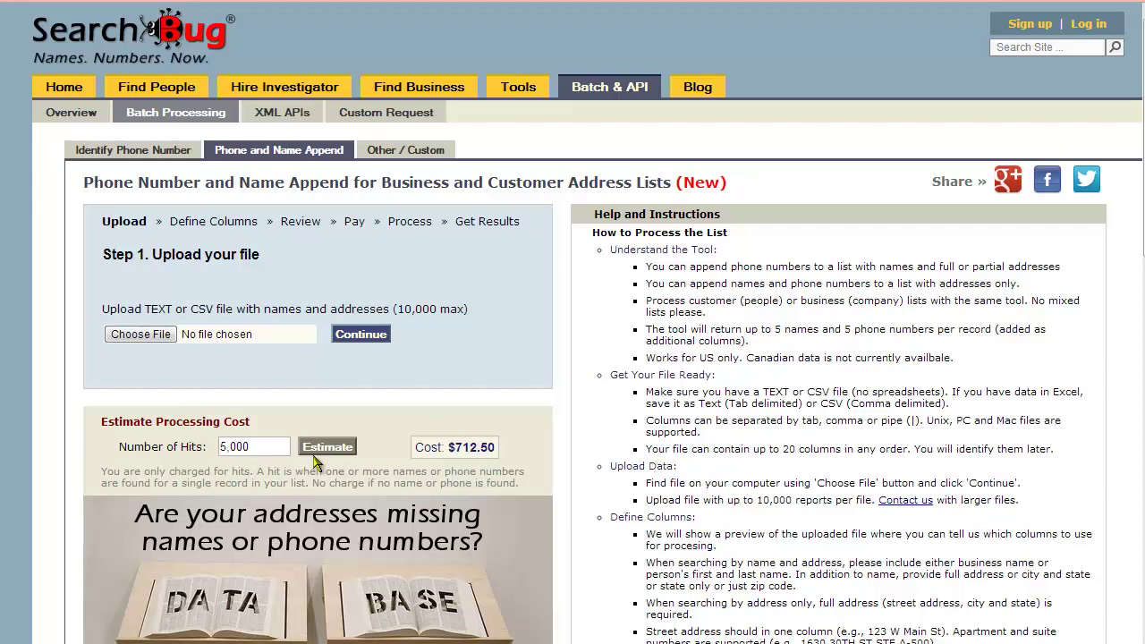
drag(310, 483, 516, 484)
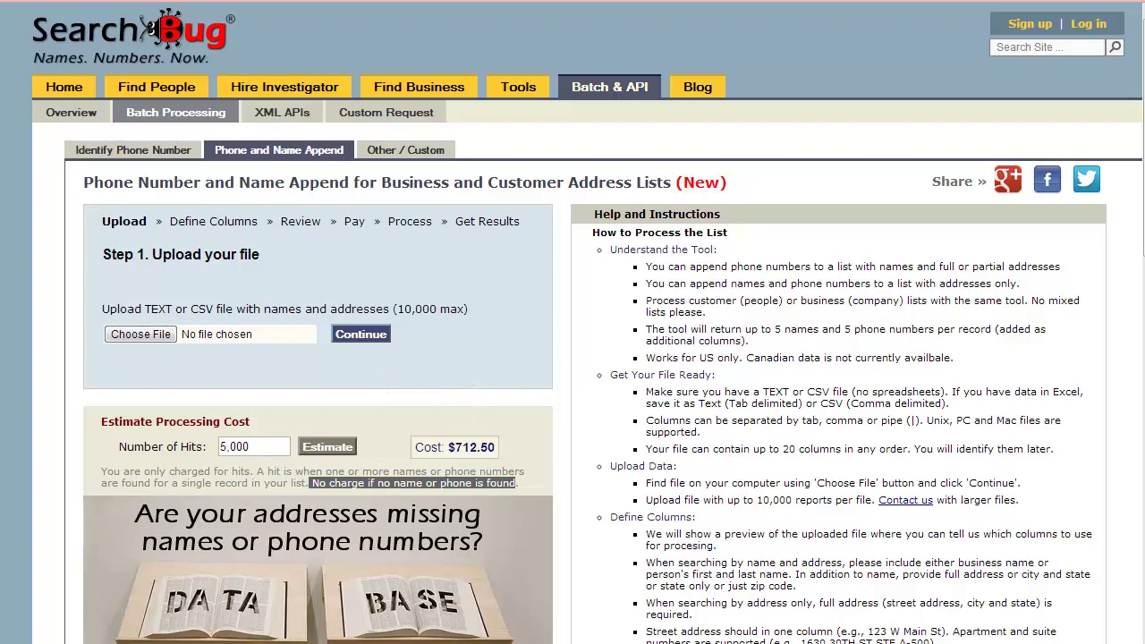
key(alt+Tab)
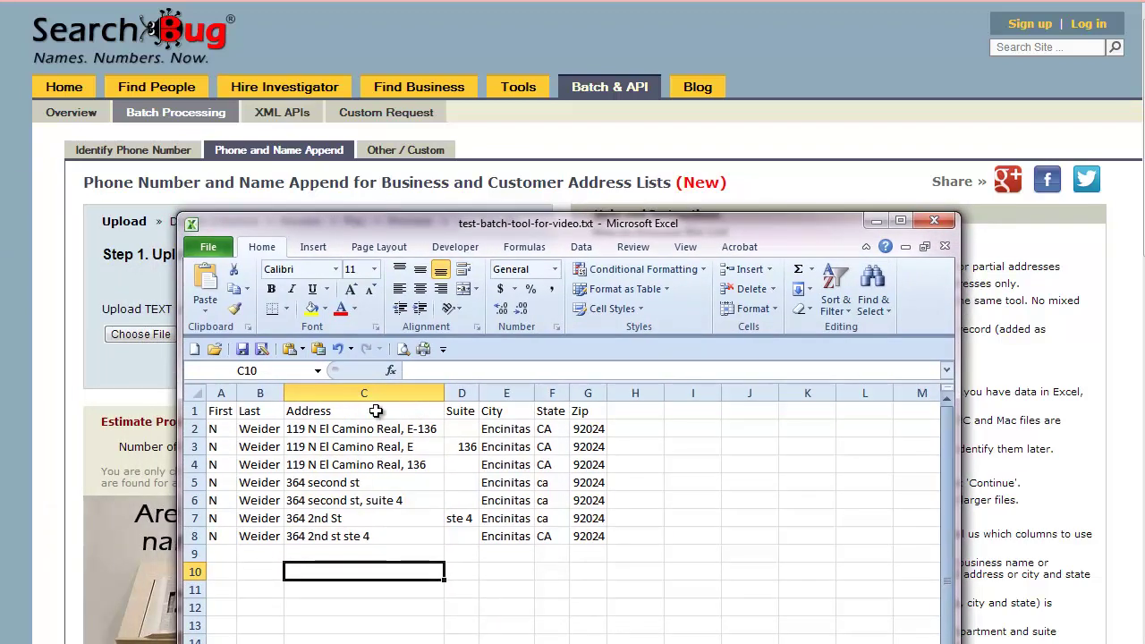
Save the address list as Text (Tab delimited), replacing test-batch-tool-for-video.txt and keeping the text format.
click(410, 429)
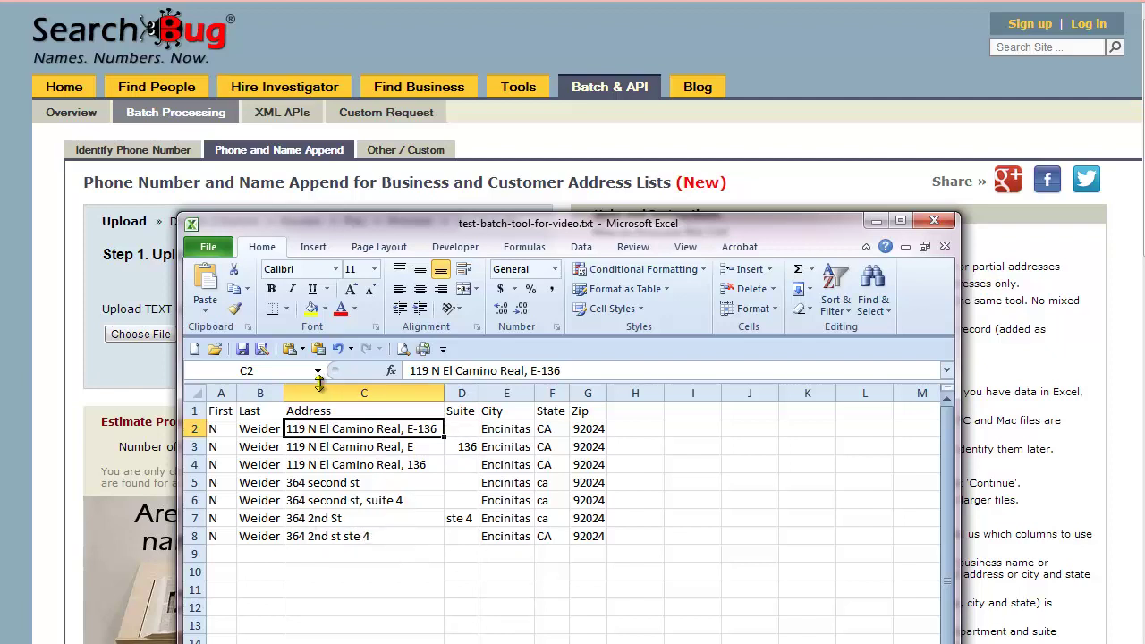
click(261, 349)
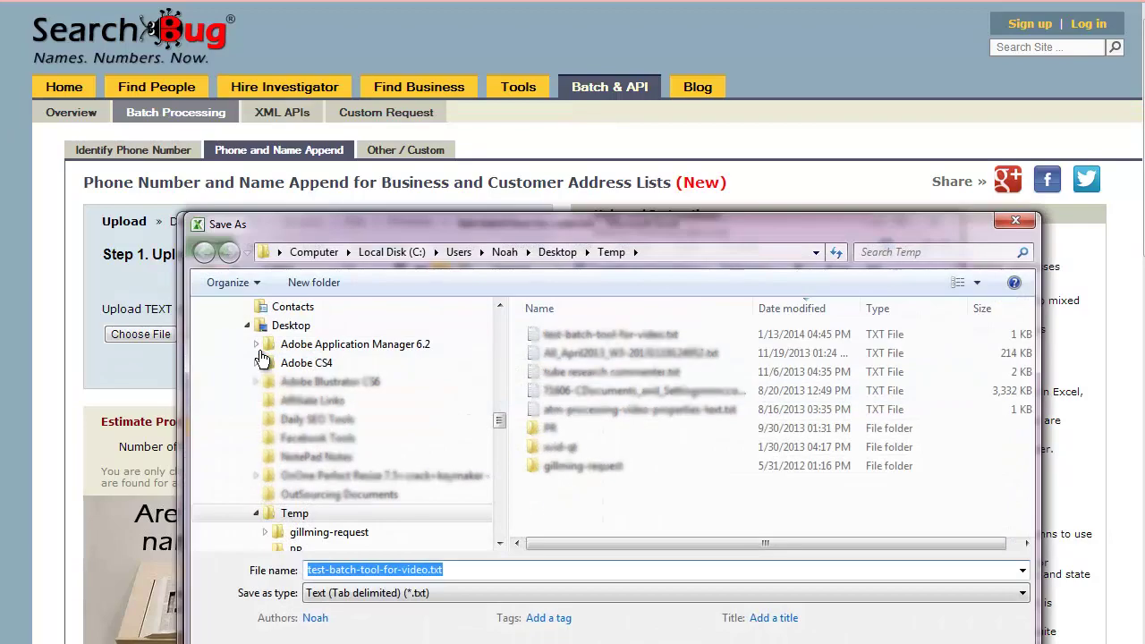
click(324, 593)
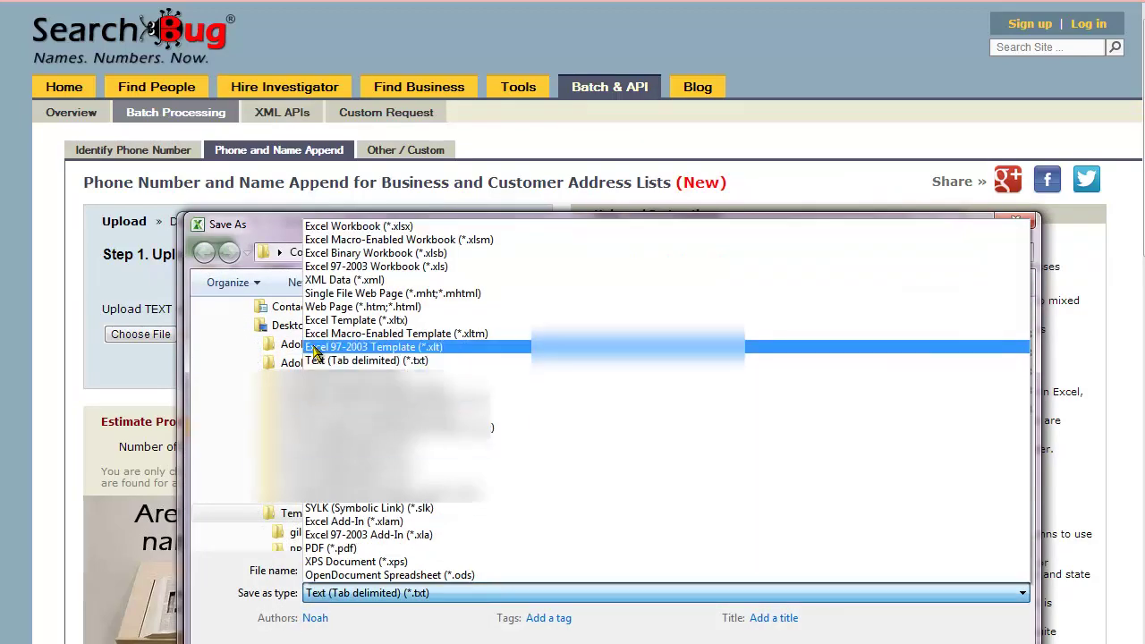
click(319, 361)
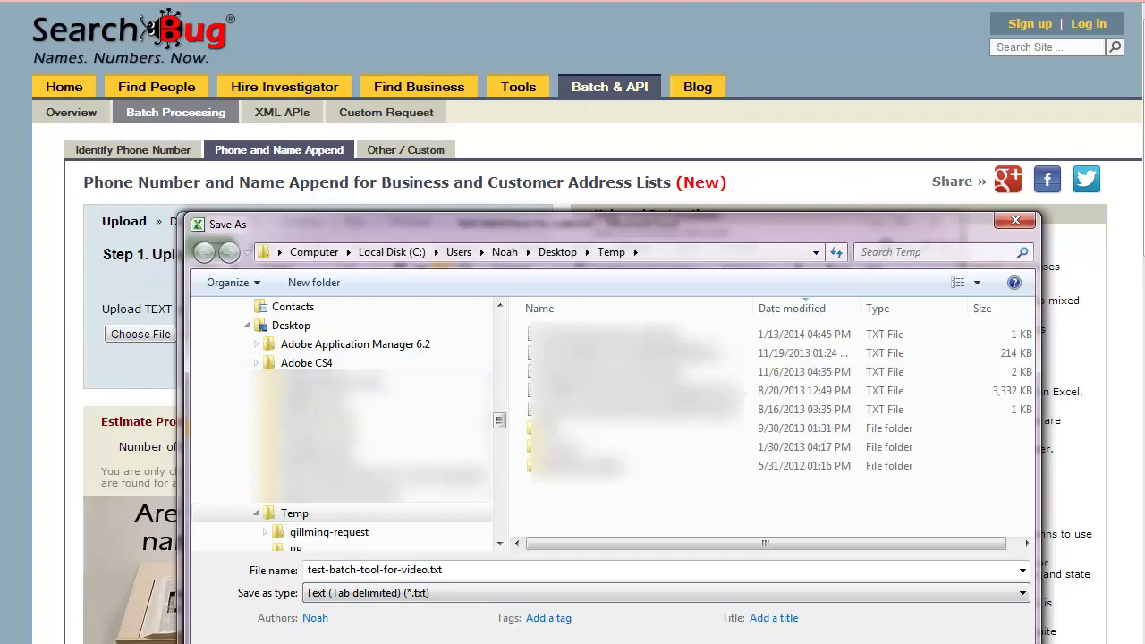
key(Return)
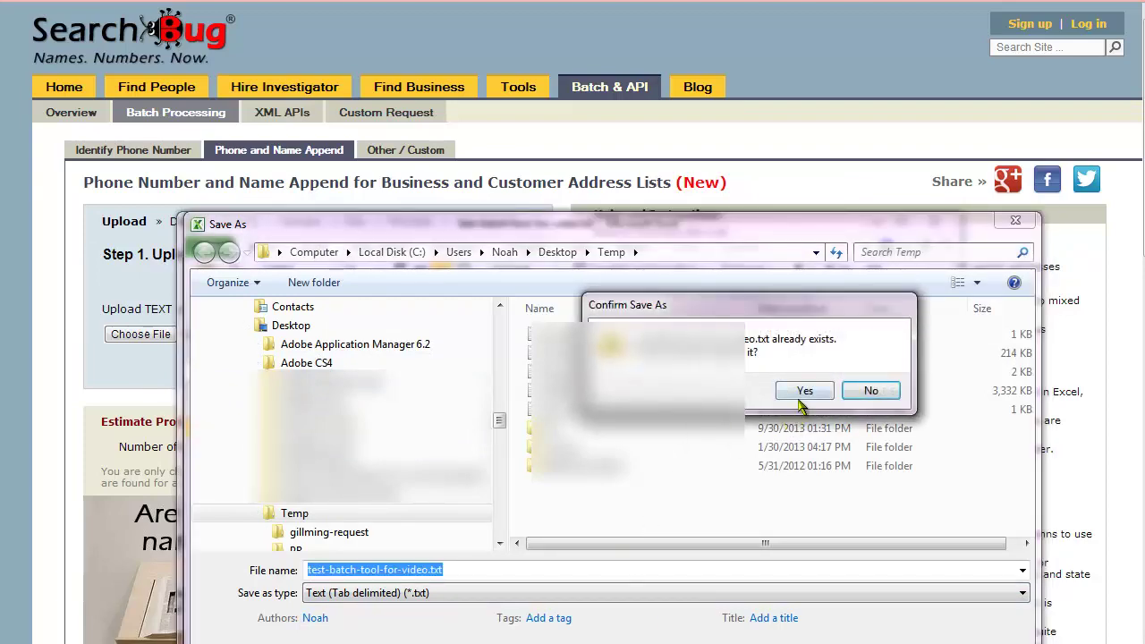
click(800, 402)
key(Return)
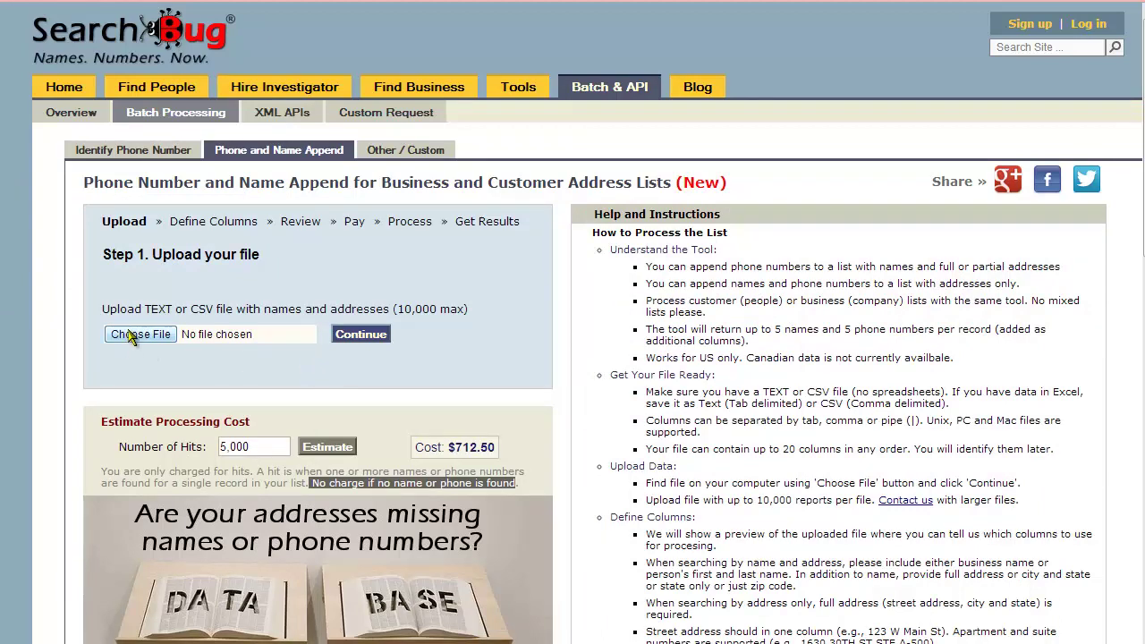
Pick test-batch-tool-for-video.txt for upload and continue to Step 2, Define Columns.
click(134, 335)
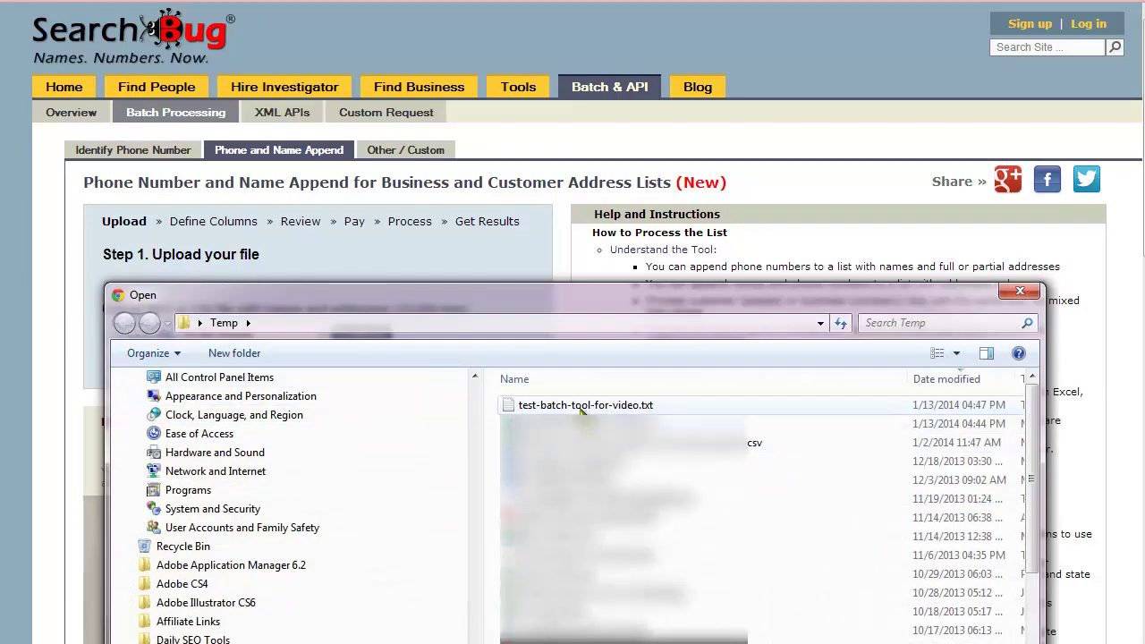
click(540, 408)
key(Return)
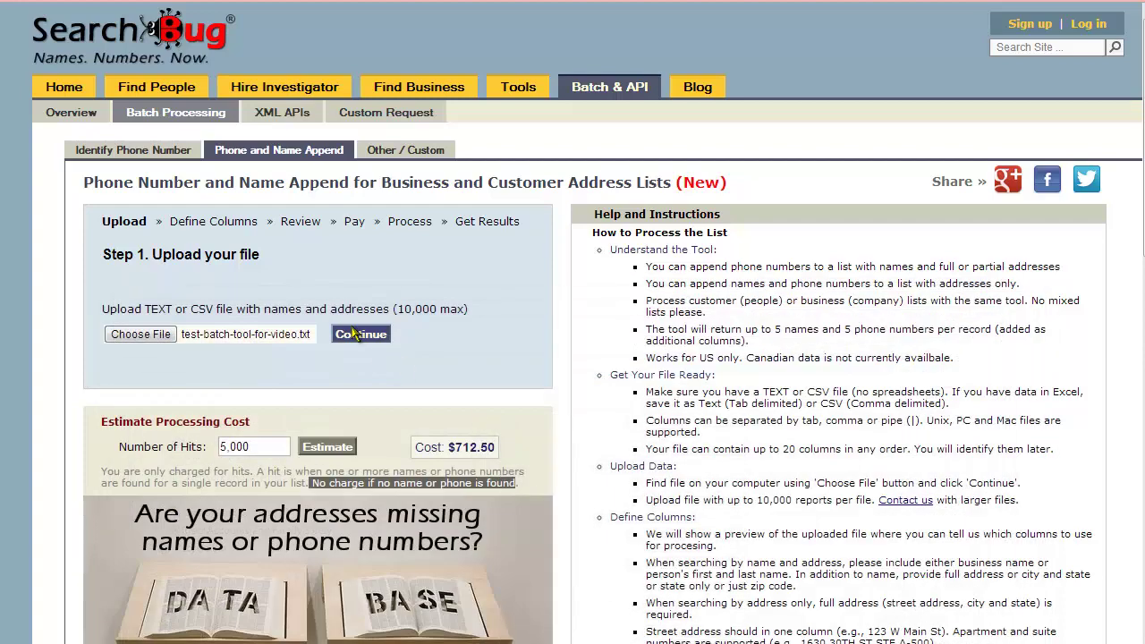
click(361, 337)
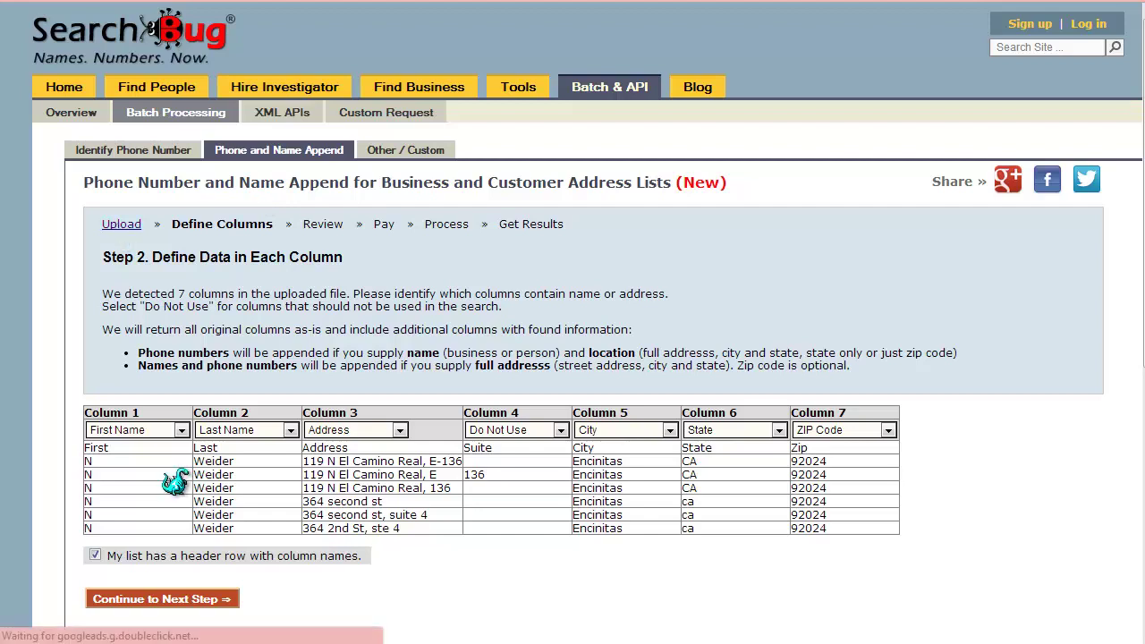
Set Column 1 and Column 2 to 'Do Not Use', leave Column 4 as is, and continue.
click(146, 432)
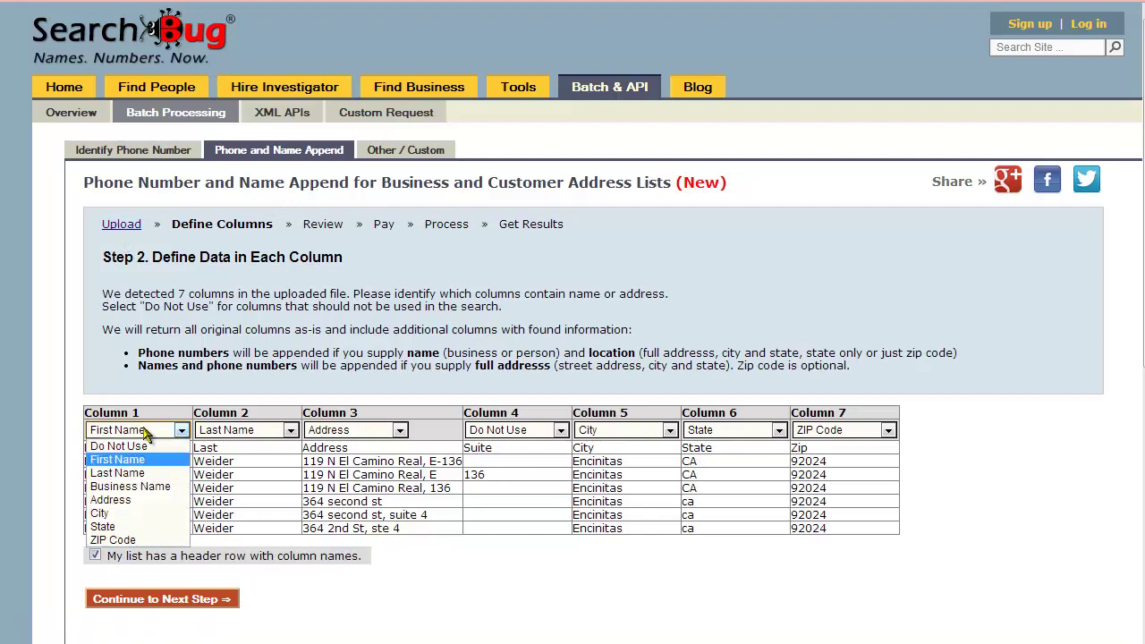
click(140, 445)
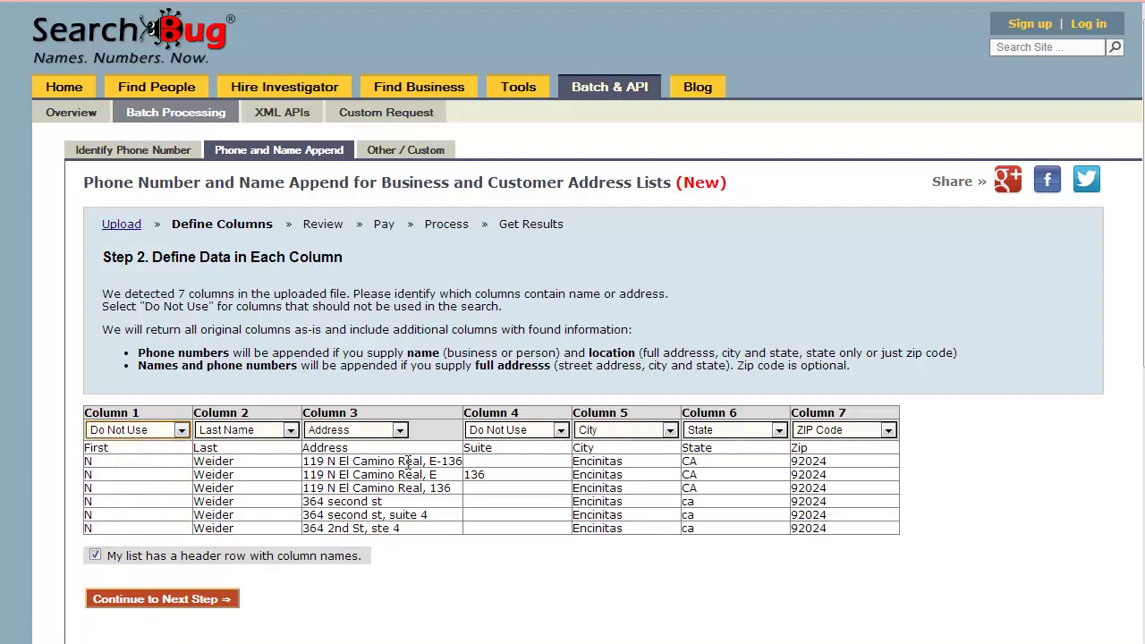
drag(390, 454, 388, 518)
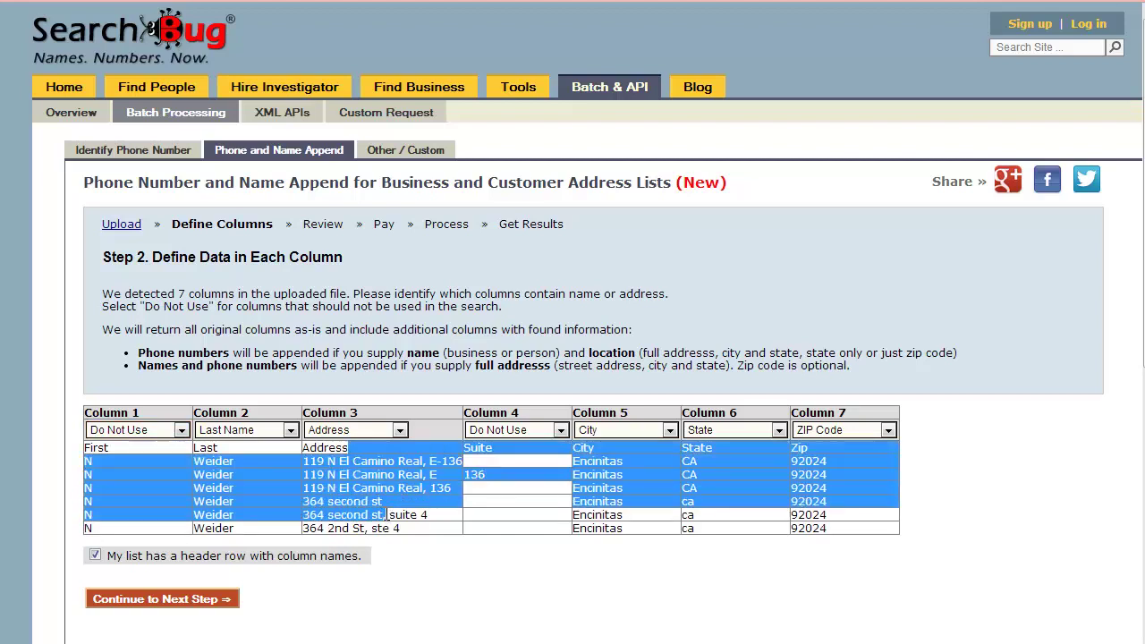
click(368, 466)
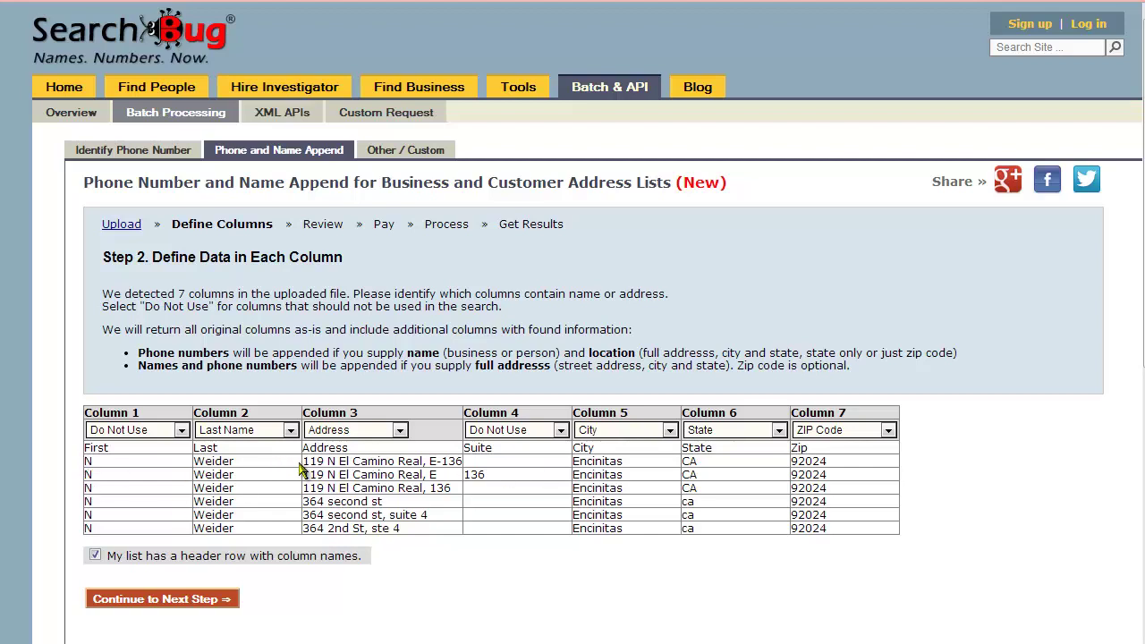
click(220, 430)
click(225, 446)
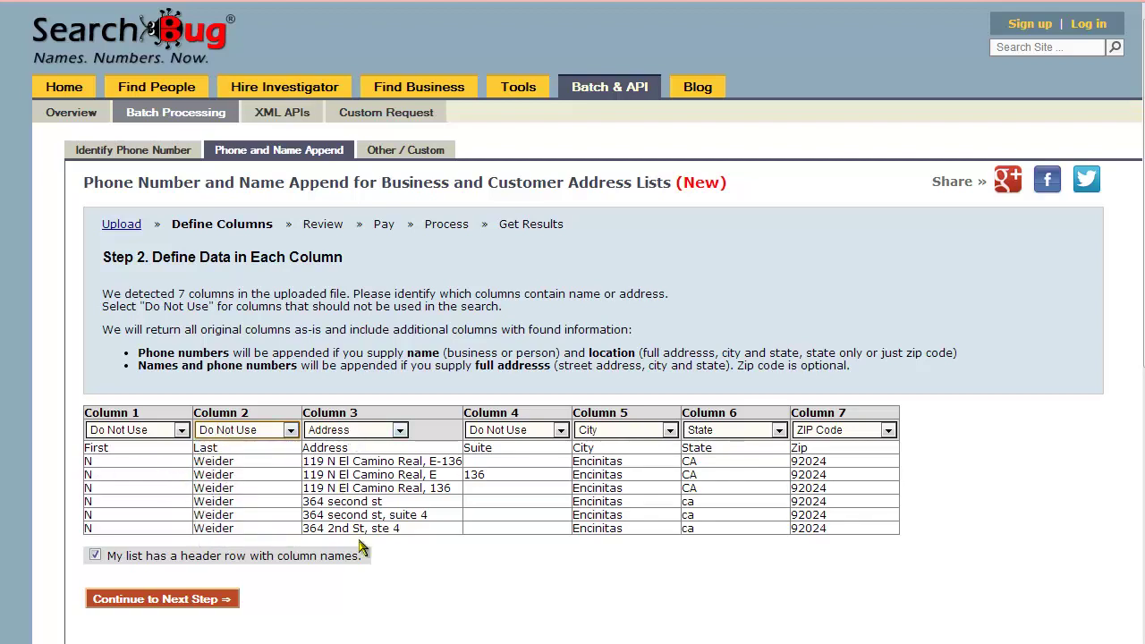
click(547, 431)
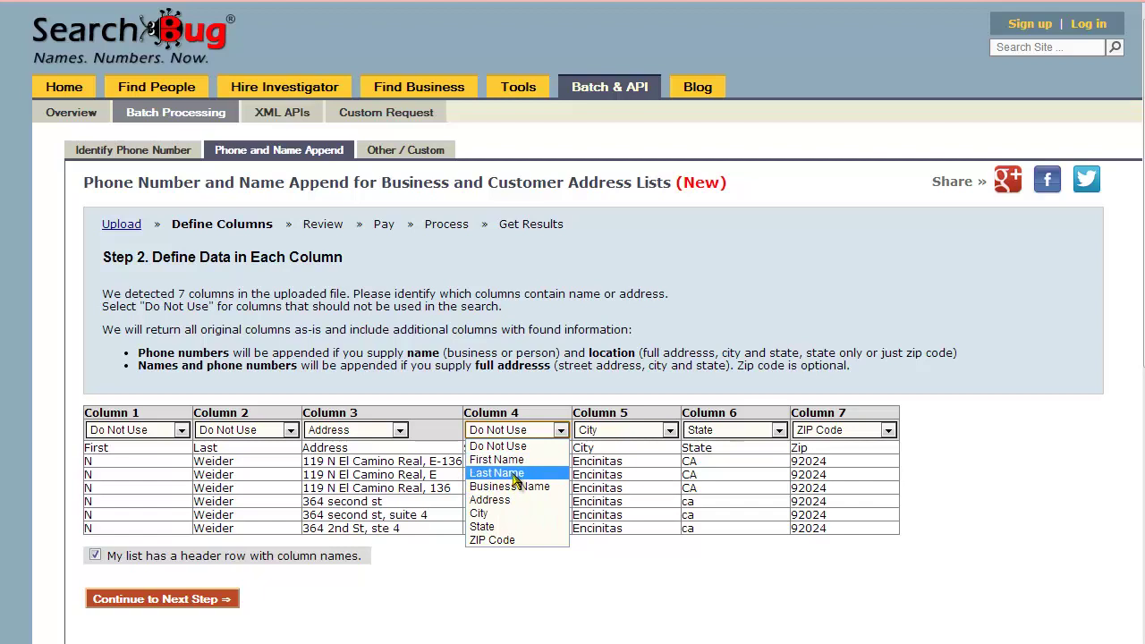
click(523, 385)
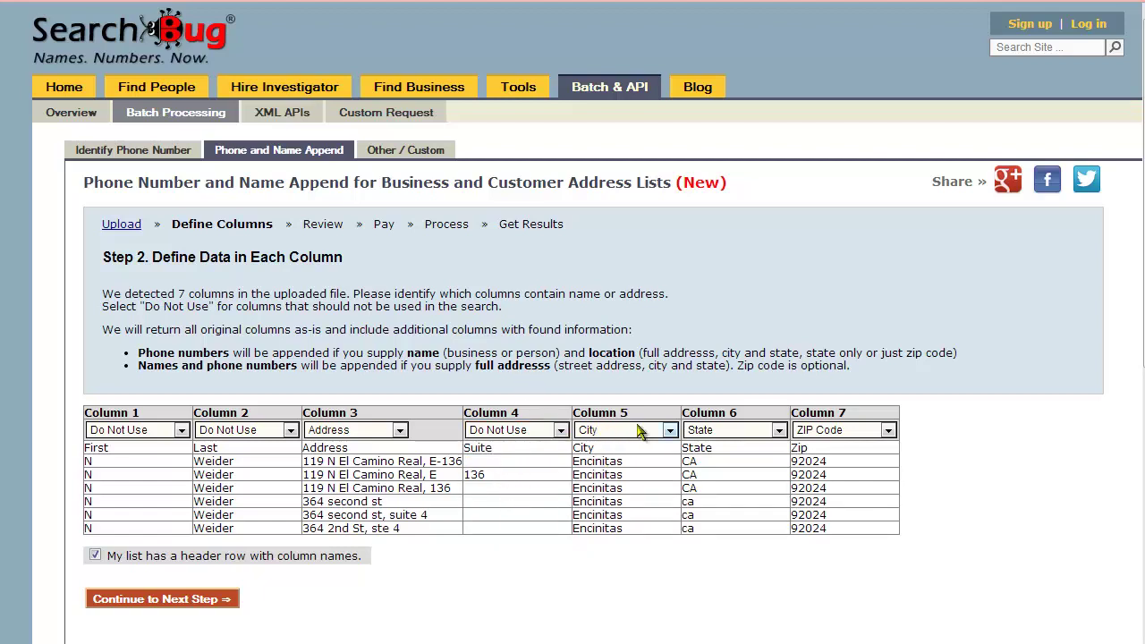
click(159, 598)
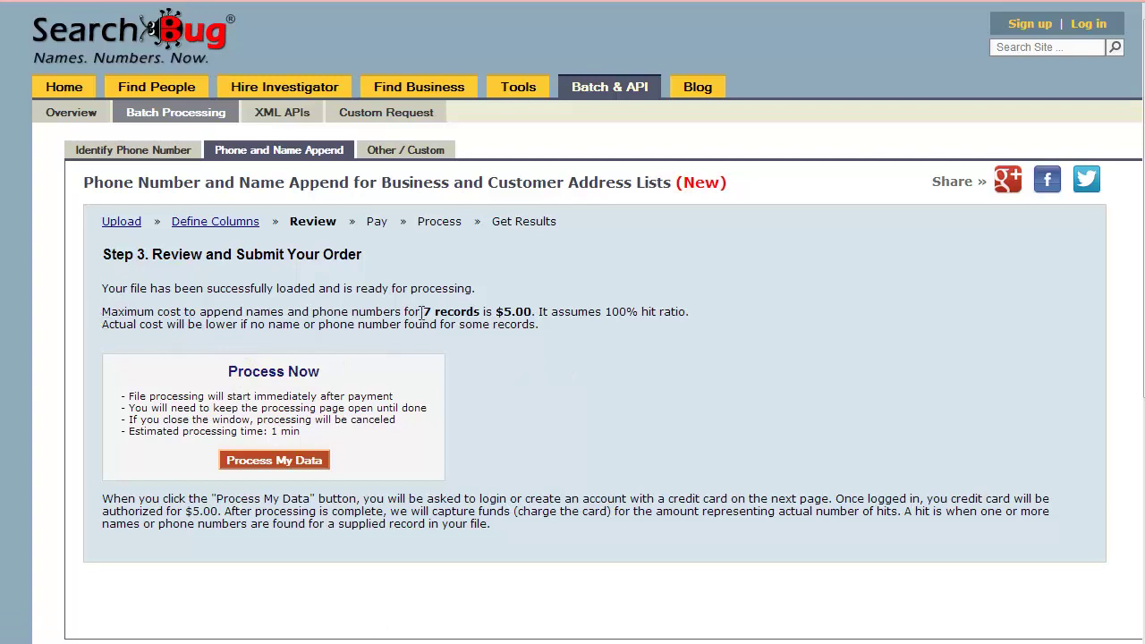
drag(426, 311, 542, 307)
click(539, 362)
Submit the list via 'Process My Data', log in to the account, and dismiss the RoboForm prompt.
click(292, 461)
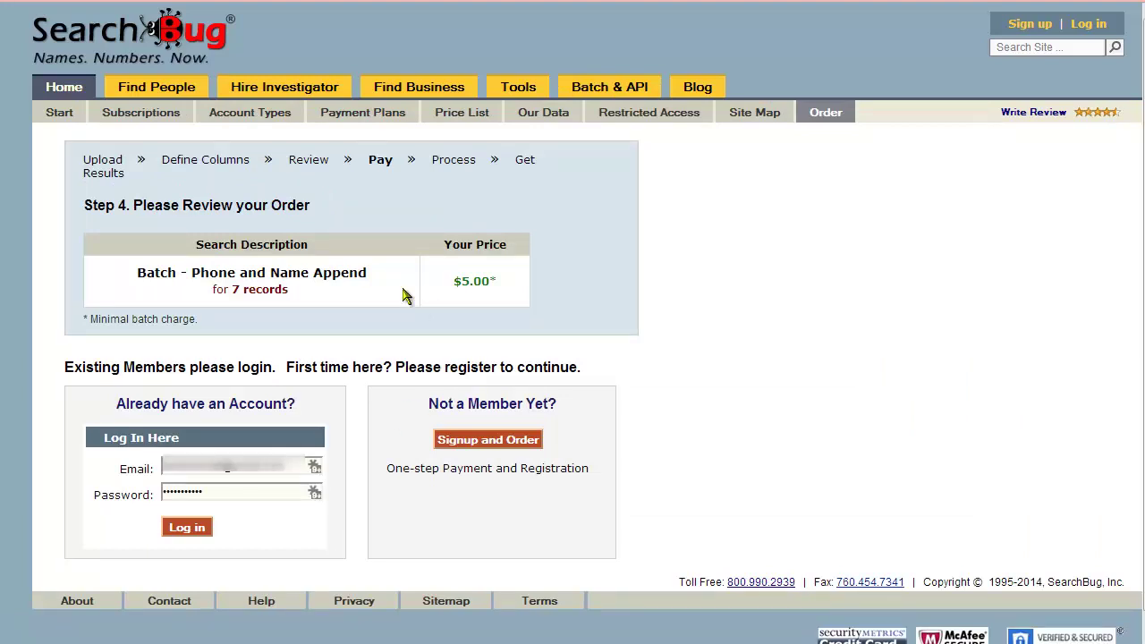
click(188, 529)
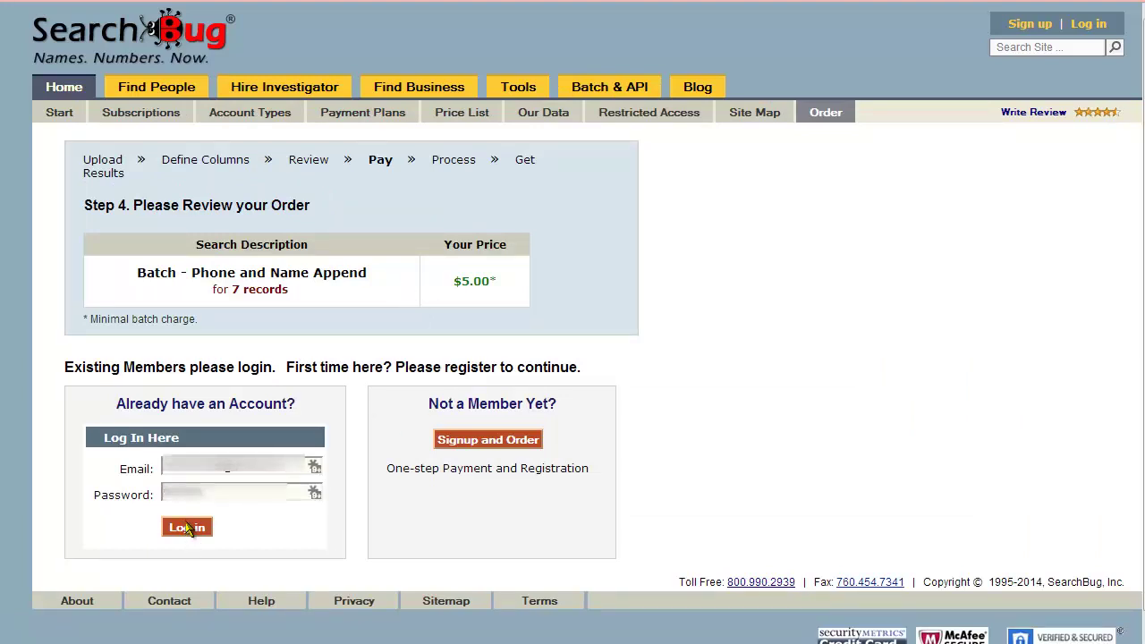
click(186, 533)
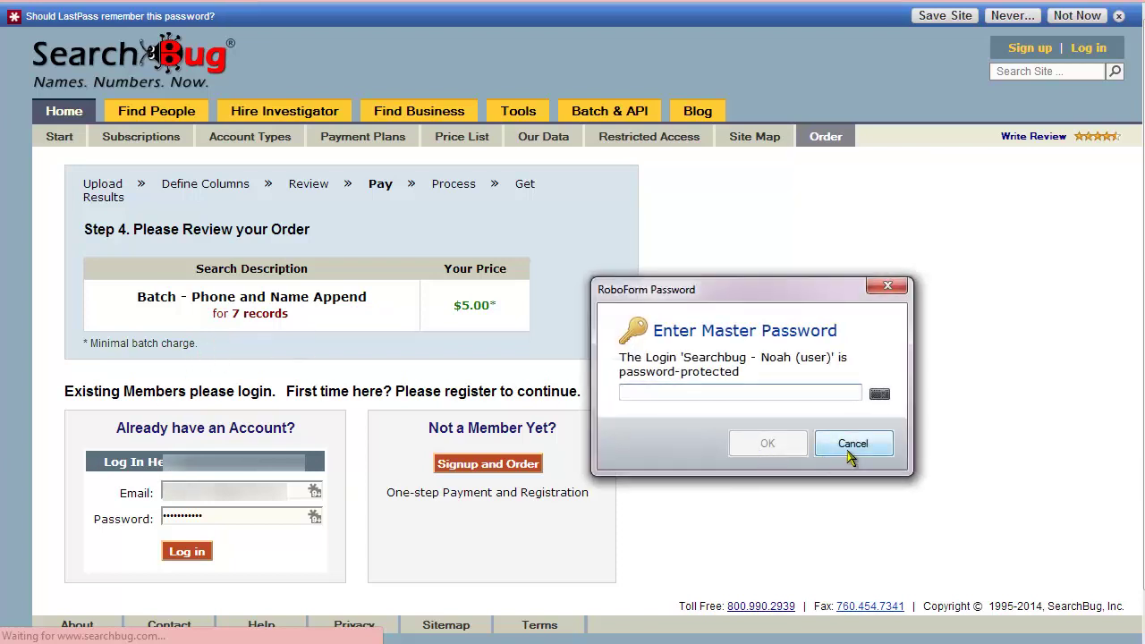
click(852, 442)
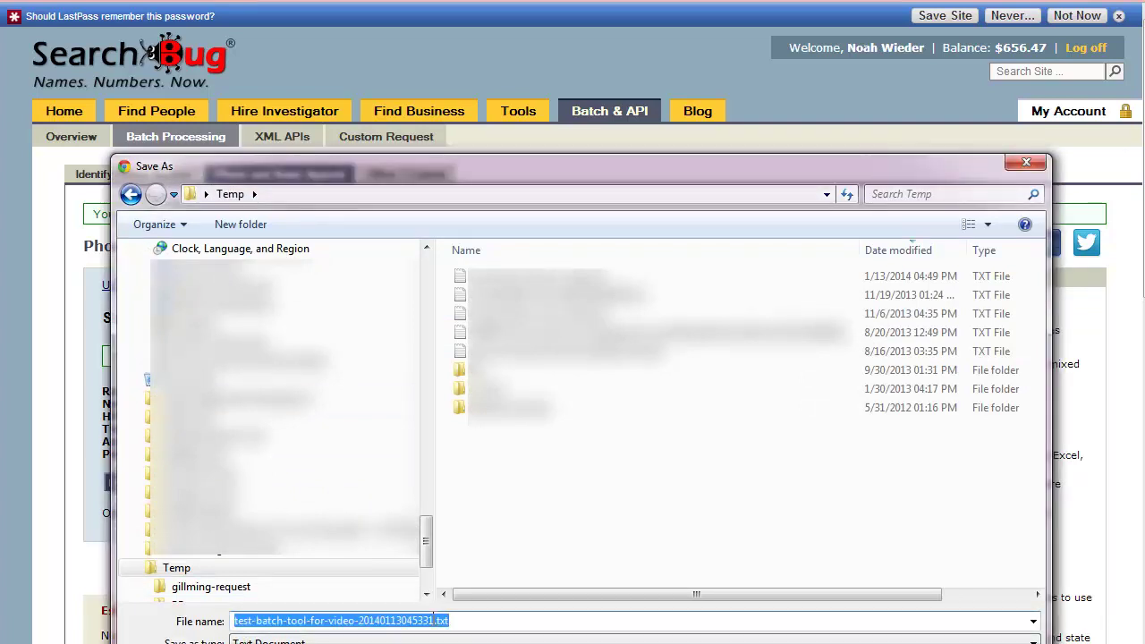
Edit the file name test-batch-tool-for-video-20140113045331.txt in the Save As dialog.
click(392, 621)
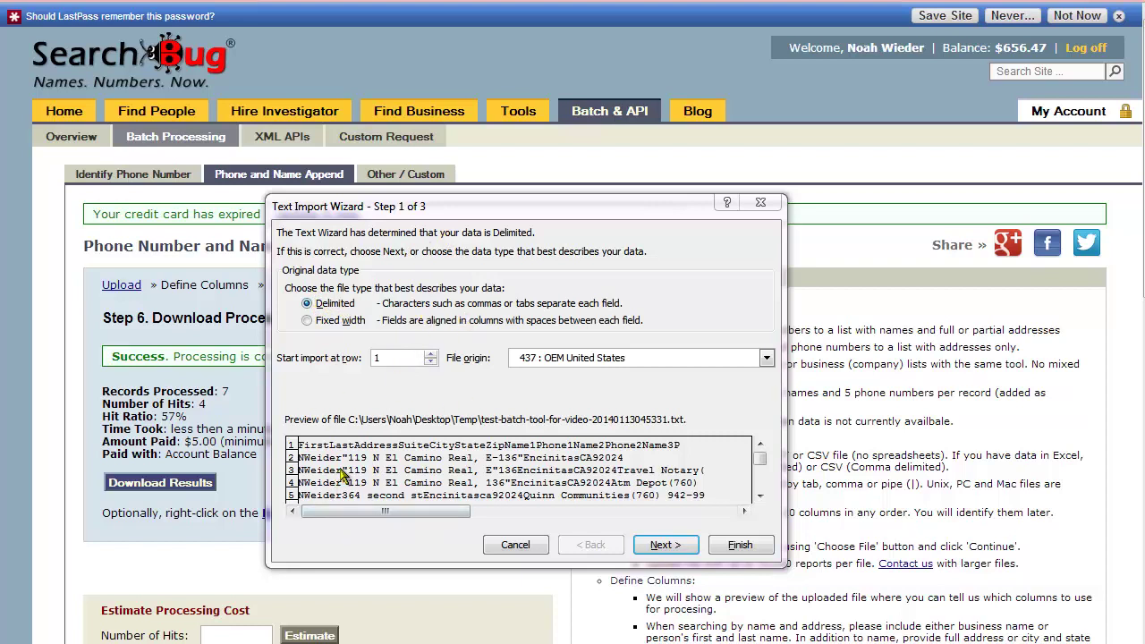
Finish the Text Import Wizard with the Tab delimiter, then move the Excel window down and left.
click(666, 548)
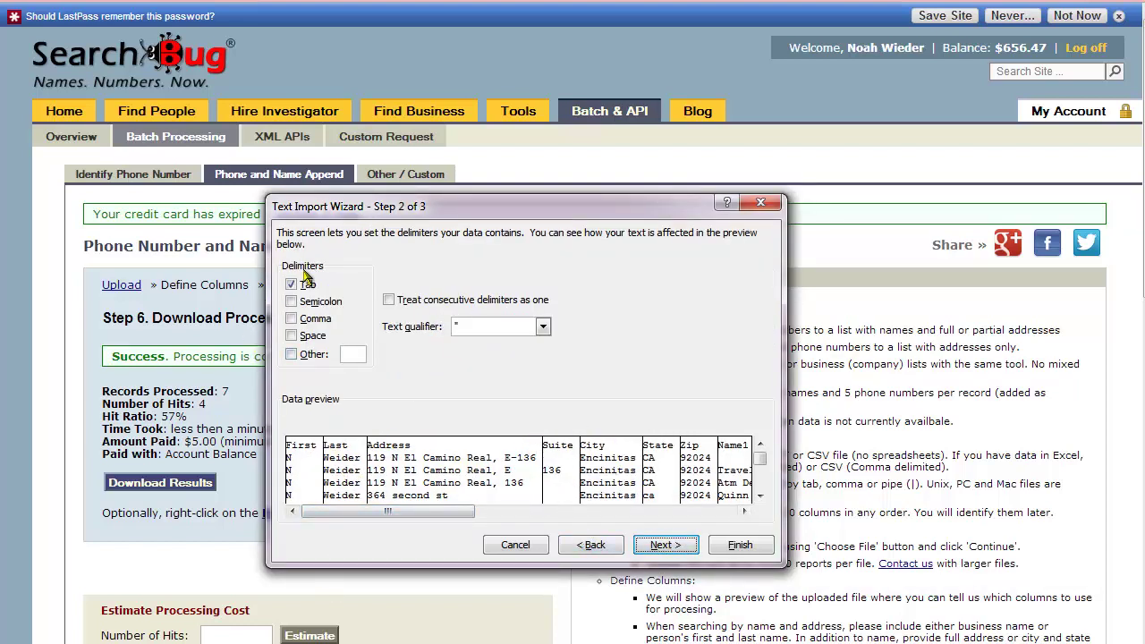
click(663, 547)
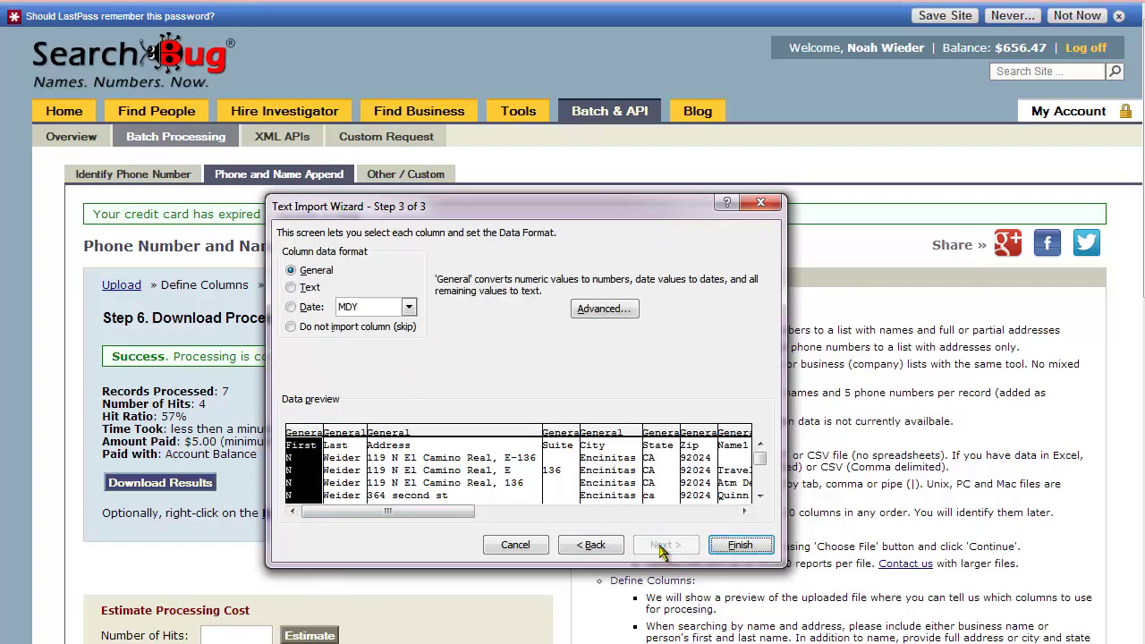
click(738, 545)
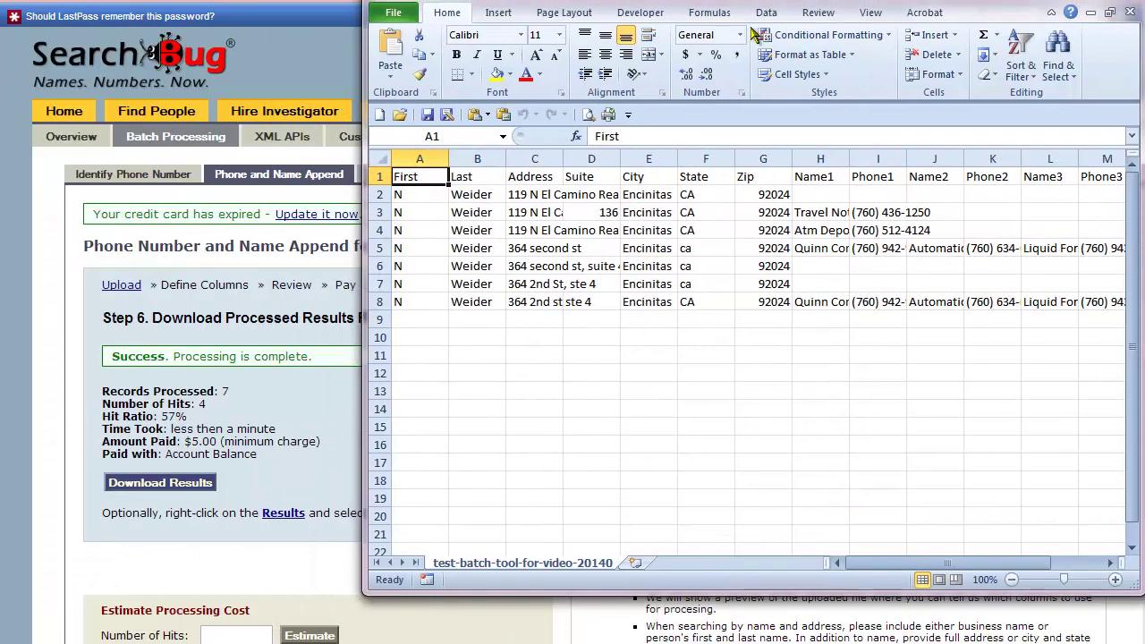
drag(770, 21, 571, 125)
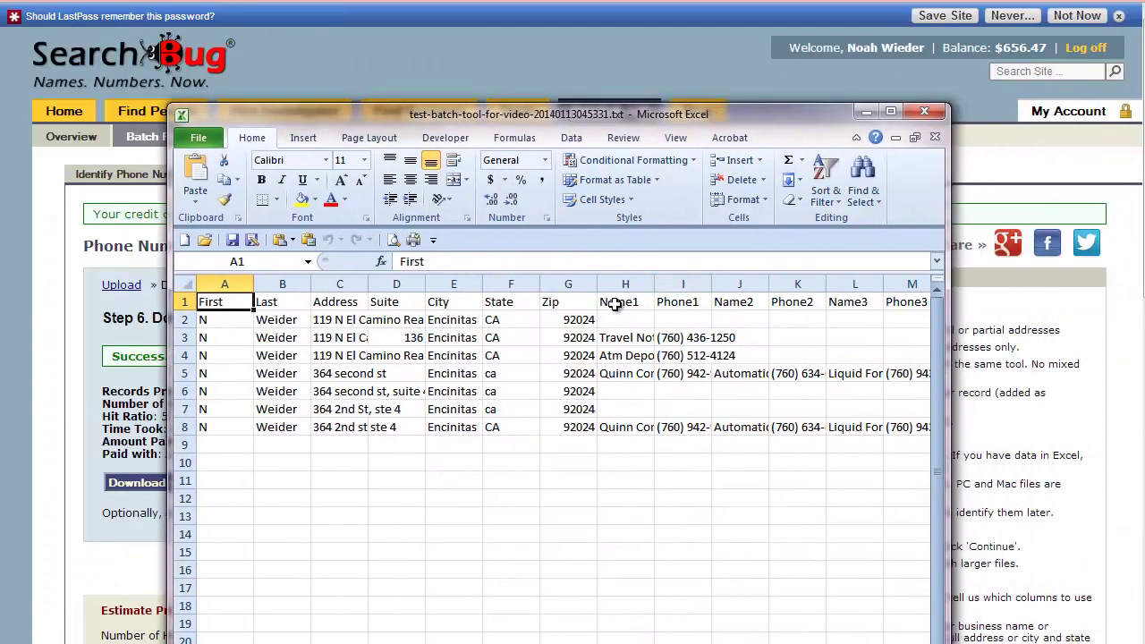
Widen the Excel window, select the whole sheet, and AutoFit all columns through Phone4.
drag(946, 412, 1142, 411)
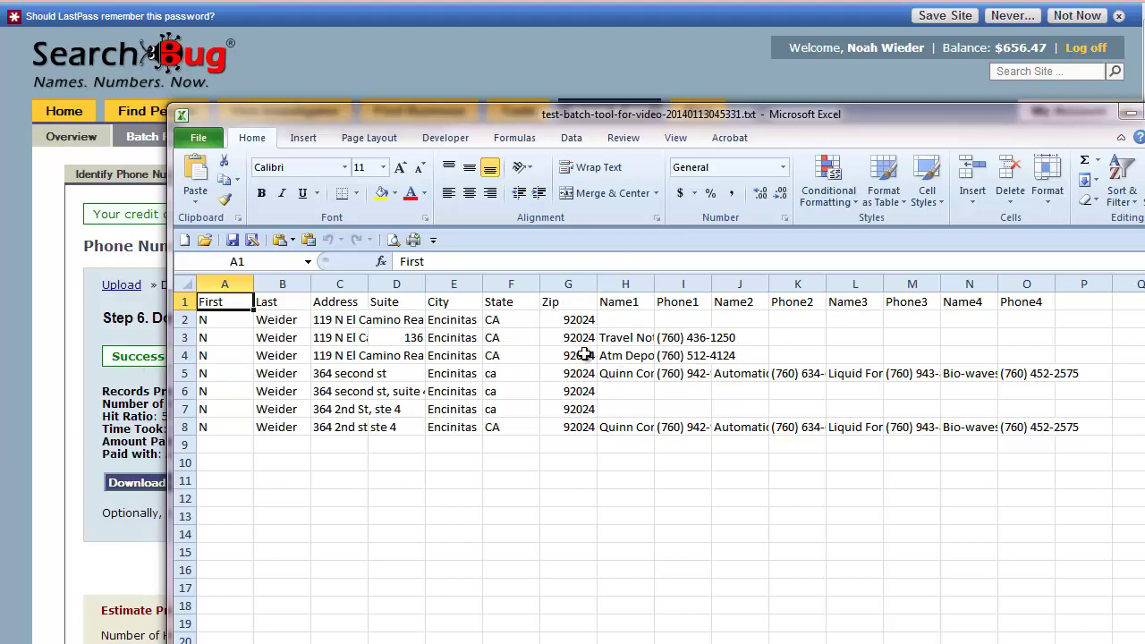
click(185, 284)
drag(254, 288, 254, 288)
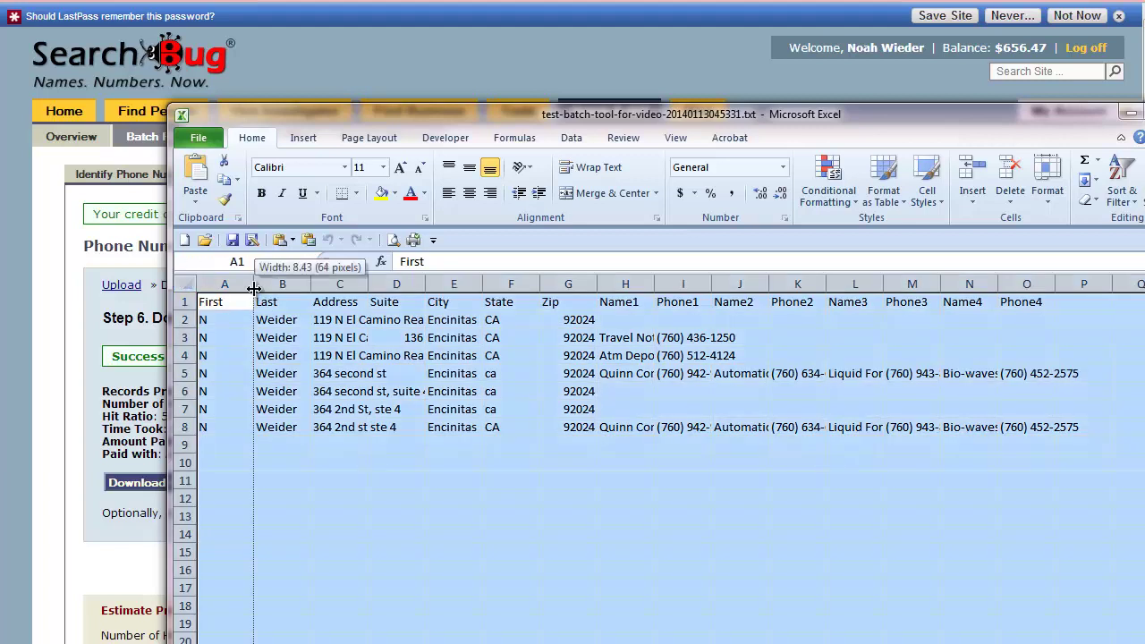
double_click(254, 288)
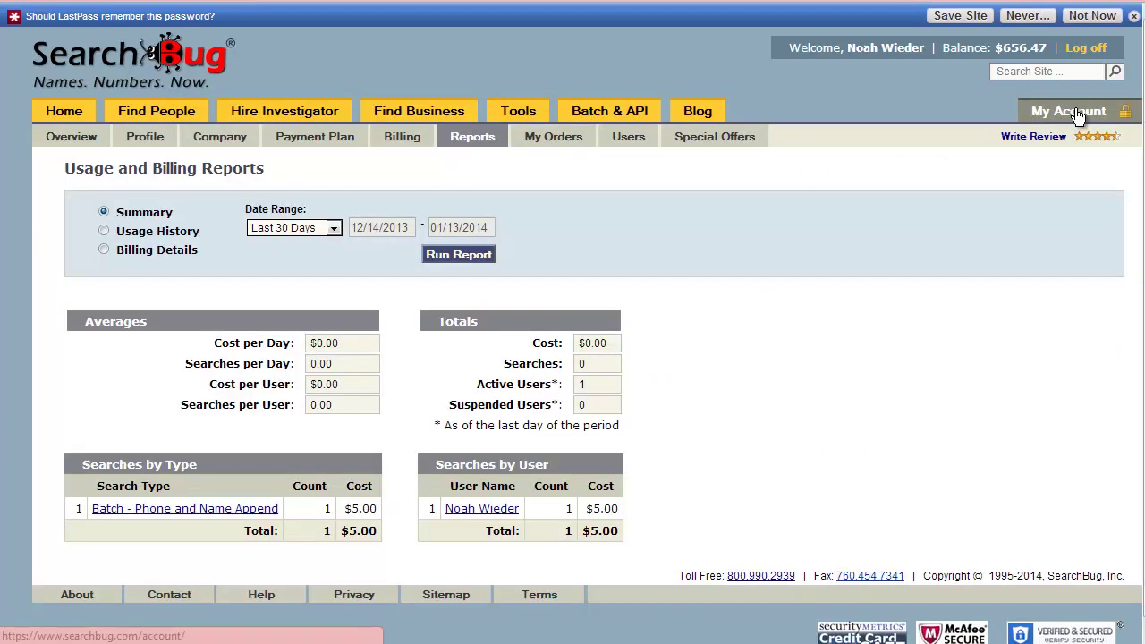
Open the $5.00 Batch - Phone and Name Append entry from the Usage History report.
click(186, 516)
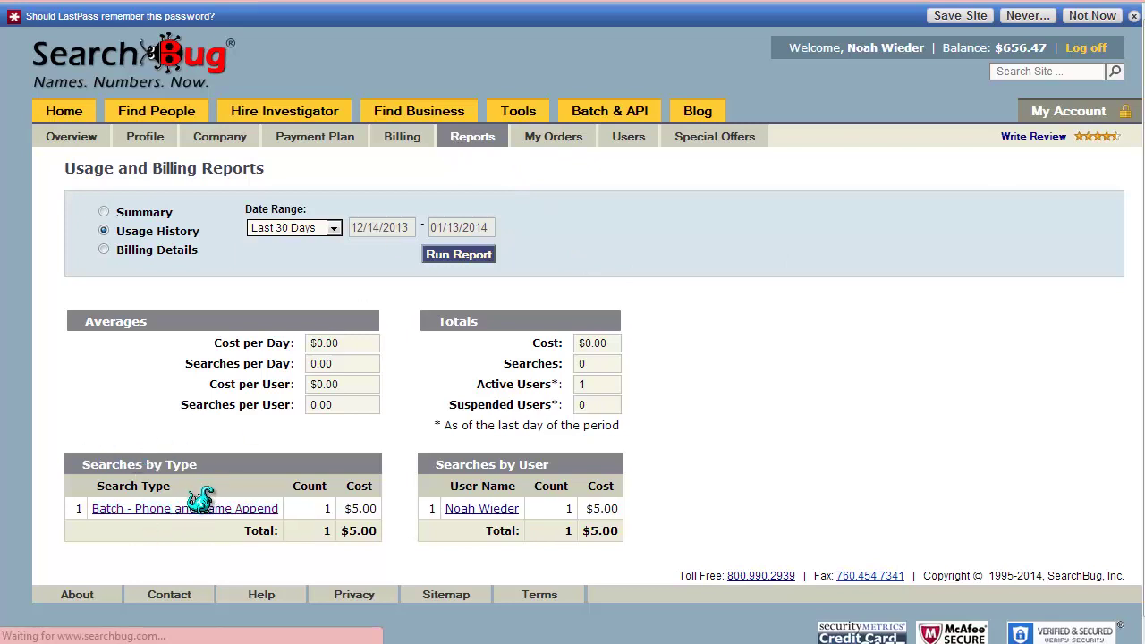